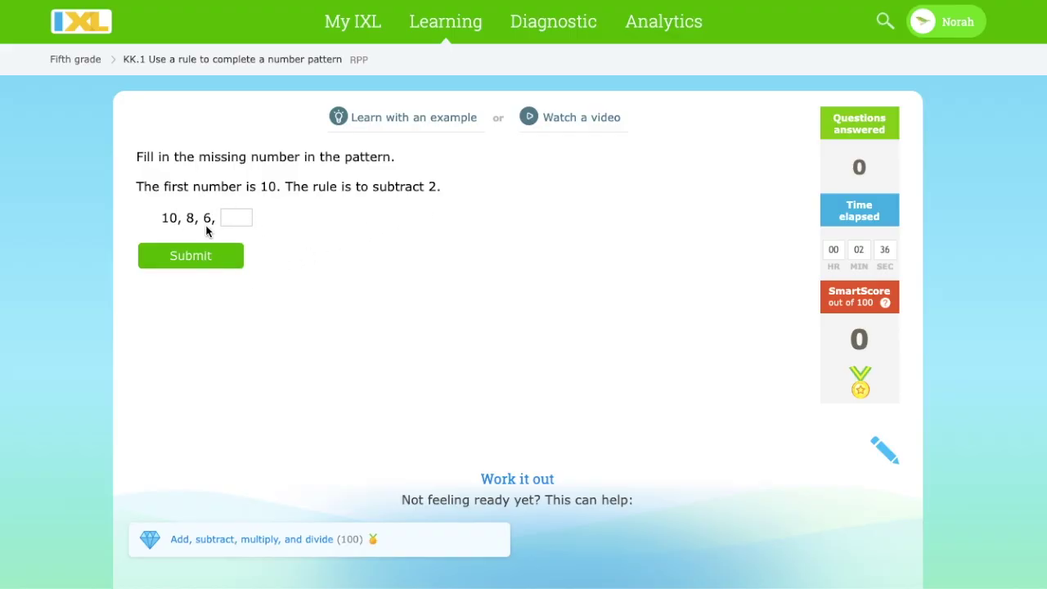
Answer the first three number-pattern questions with 4, 5 and 250
click(242, 221)
text(4)
key(Return)
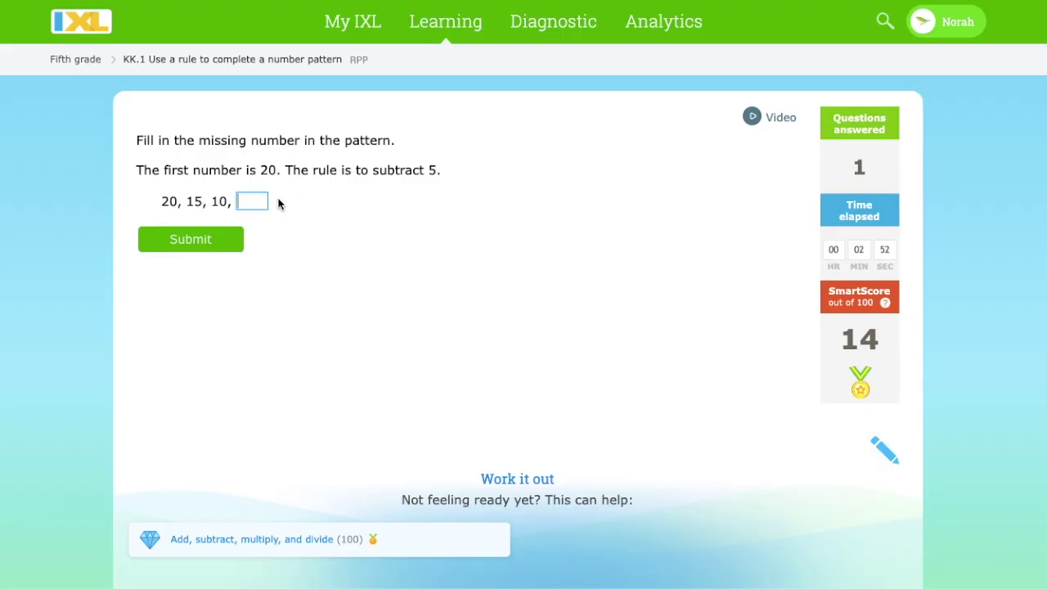
text(5)
key(Return)
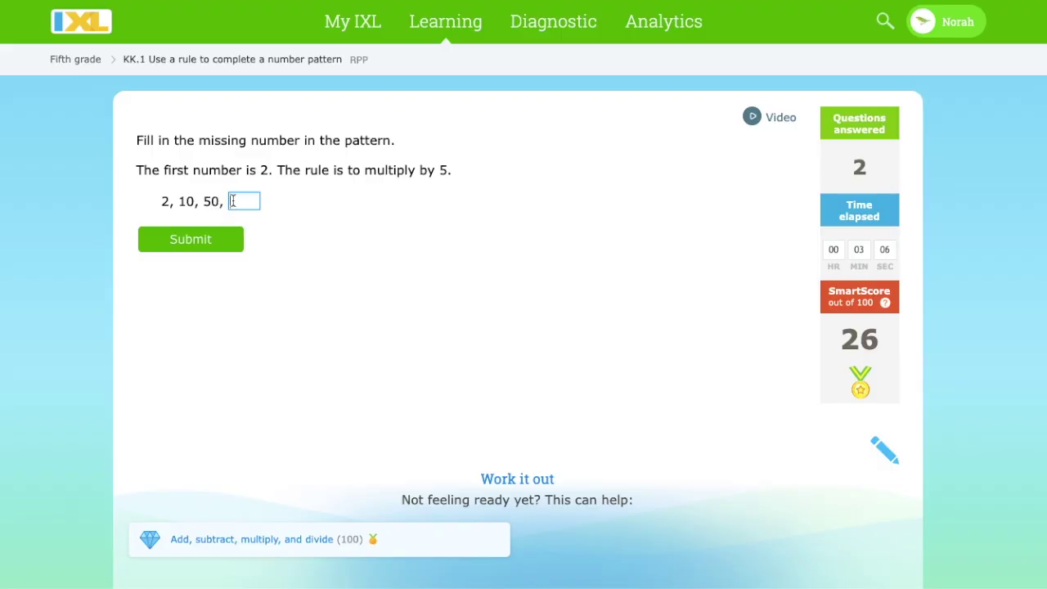
text(50)
key(Return)
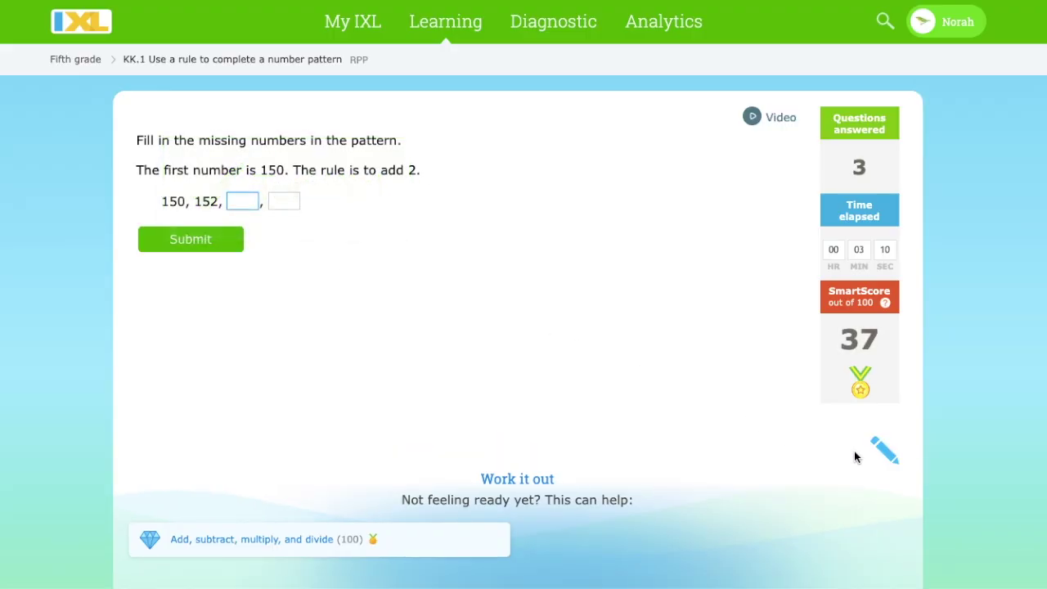
Fill the add-2 pattern's blanks with 154 and 156 and submit
click(854, 457)
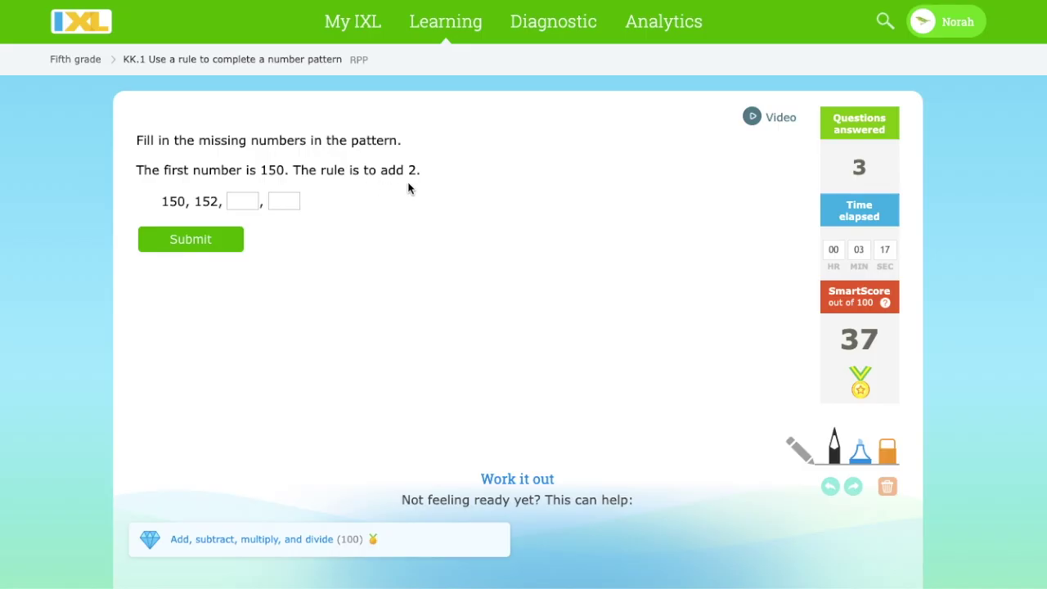
click(243, 202)
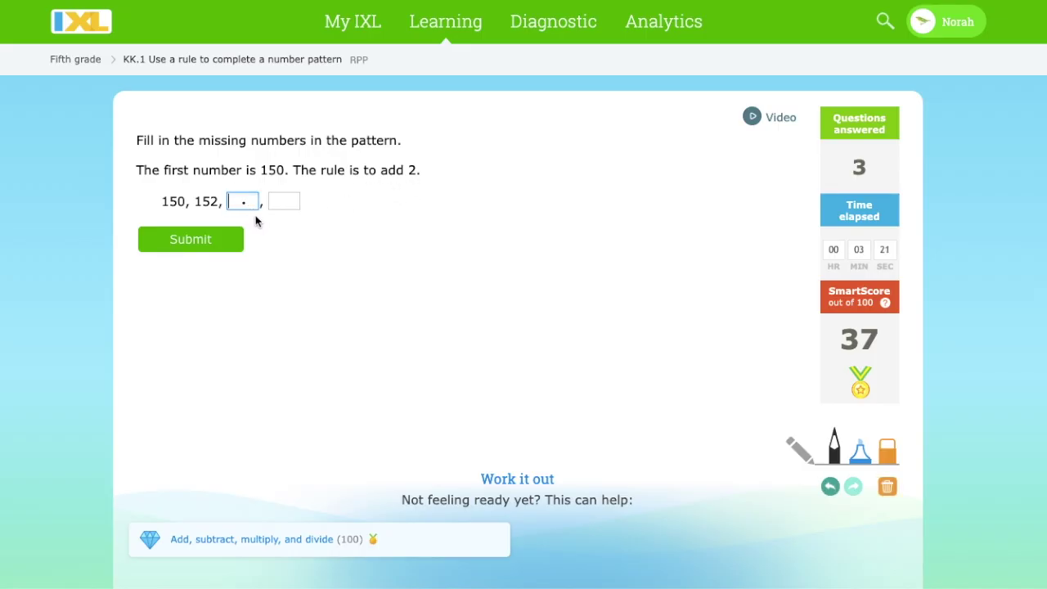
text(154)
click(295, 206)
text(156)
key(Return)
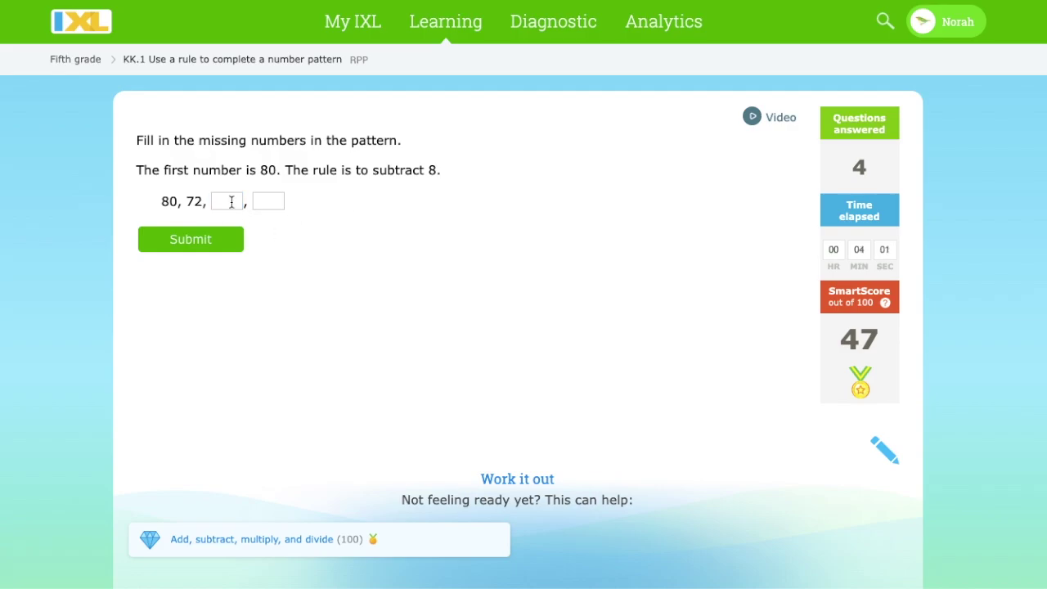
Answer the subtract-8 pattern with 64 and 56
click(230, 206)
text(64)
key(Tab)
text(56)
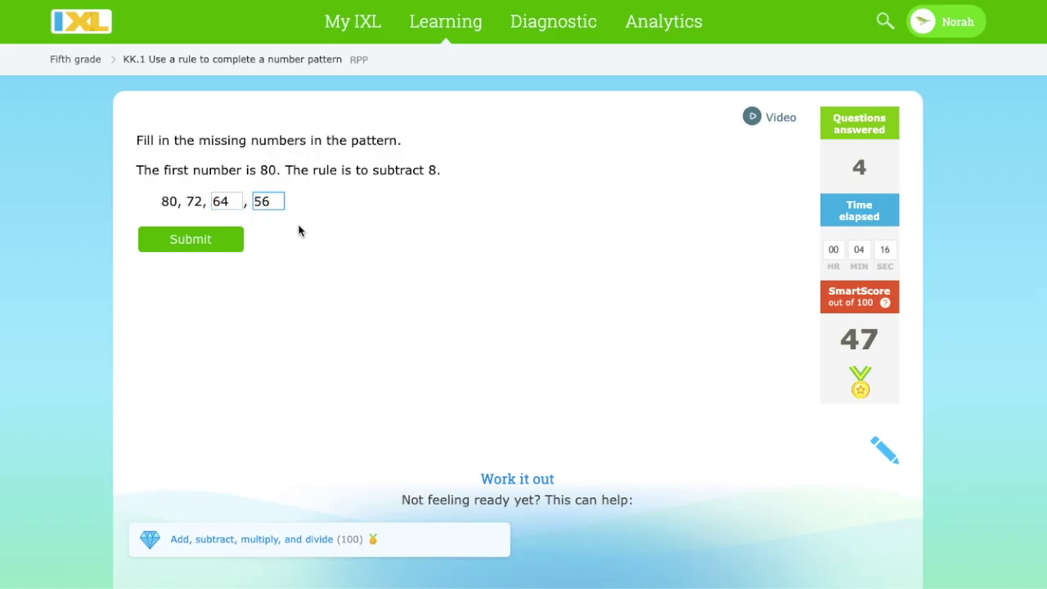
key(Return)
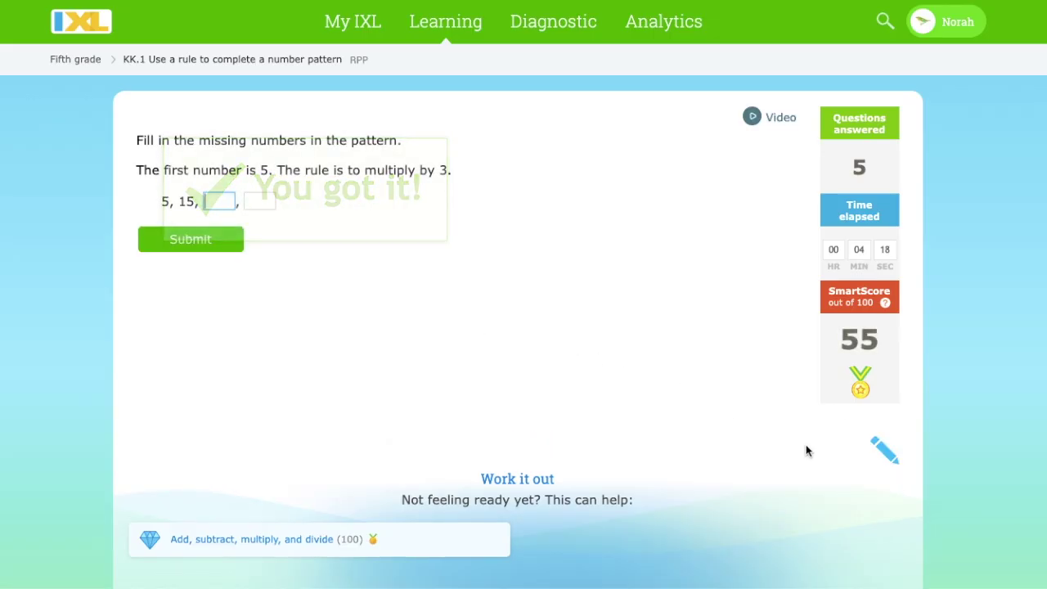
Enter 45 in the first blank of the multiply-by-3 pattern
click(890, 461)
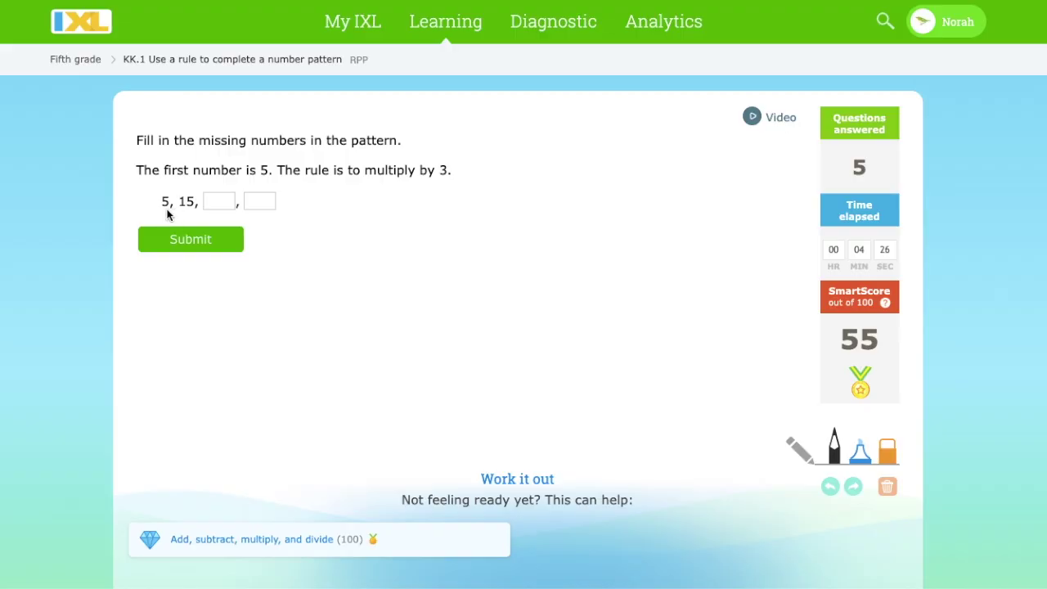
click(214, 204)
text(4)
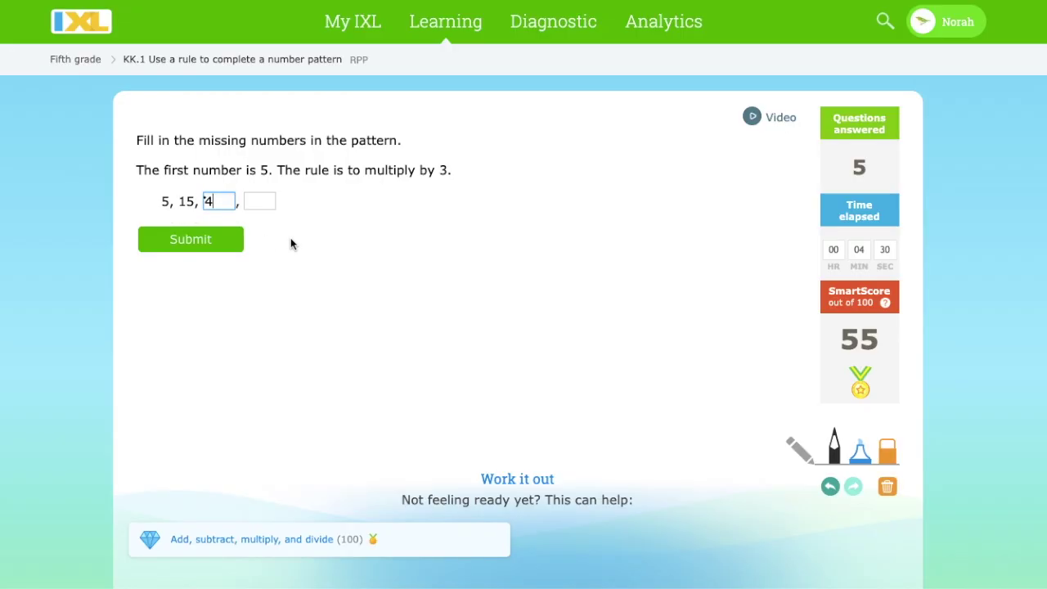
text(5)
click(268, 205)
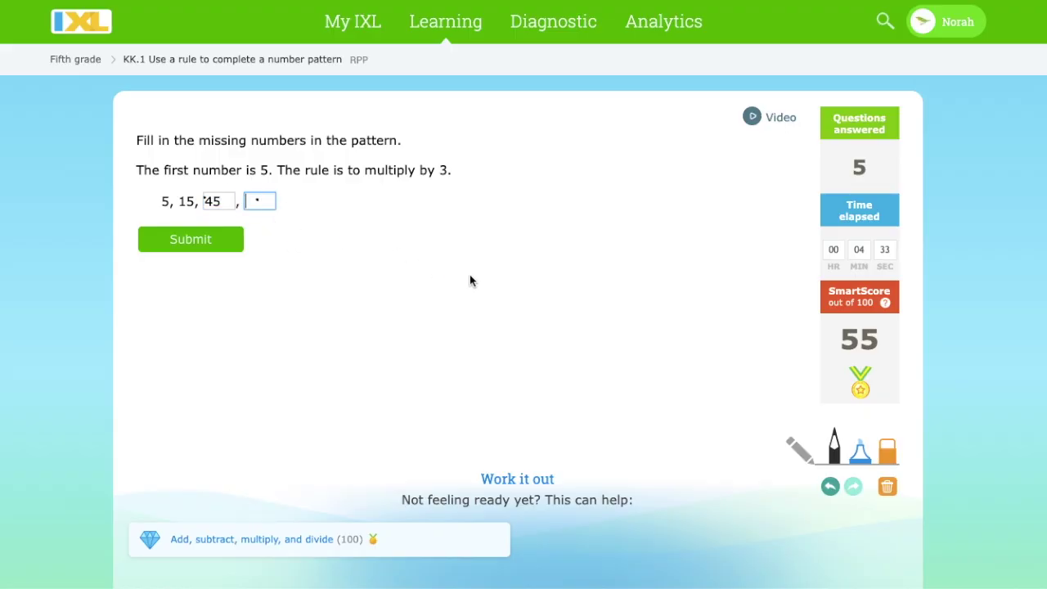
Work out 45 × 3 = 135 by hand on the scratchpad
drag(558, 212, 577, 233)
drag(573, 216, 572, 255)
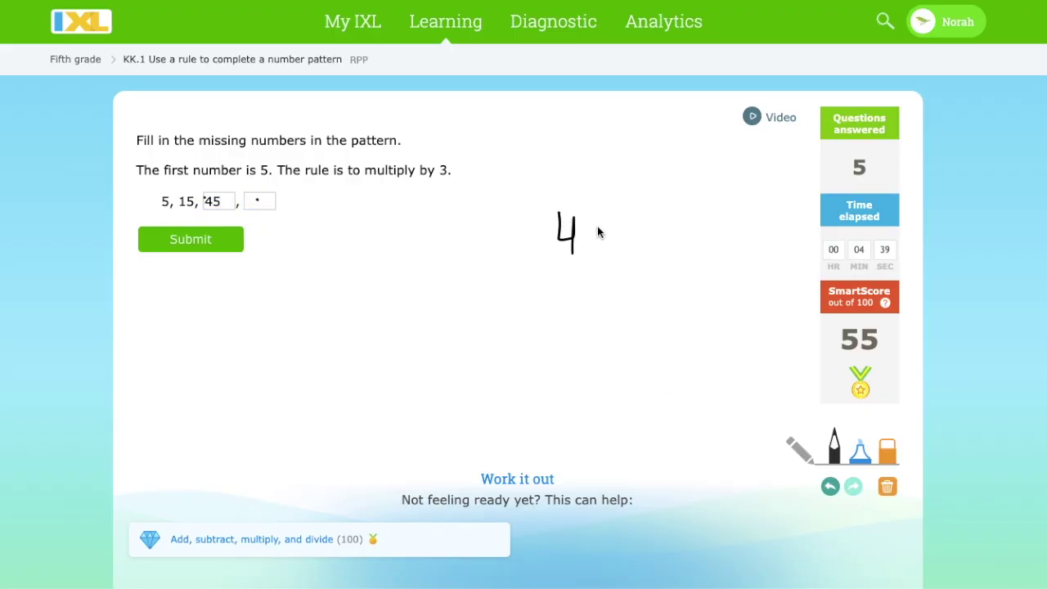
mouse_move(597, 216)
mouse_down()
mouse_move(619, 305)
mouse_move(594, 316)
mouse_up()
drag(532, 339, 657, 344)
drag(509, 304, 520, 331)
drag(496, 333, 528, 305)
mouse_move(619, 366)
mouse_down()
mouse_move(630, 393)
mouse_move(610, 401)
mouse_up()
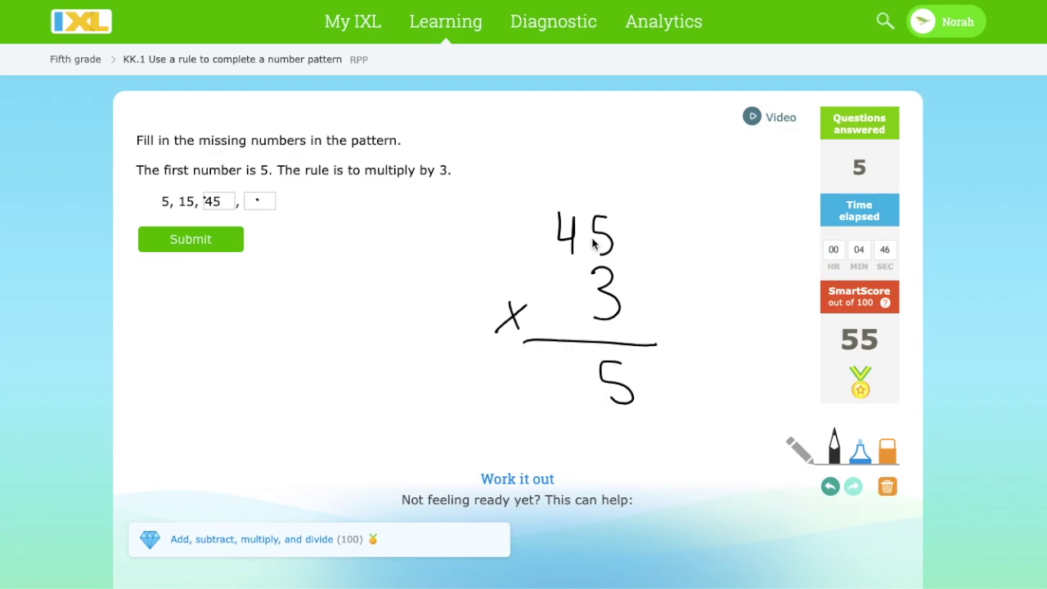
click(563, 182)
mouse_move(563, 366)
mouse_down()
mouse_move(556, 399)
mouse_move(573, 376)
mouse_move(585, 386)
mouse_move(579, 404)
mouse_up()
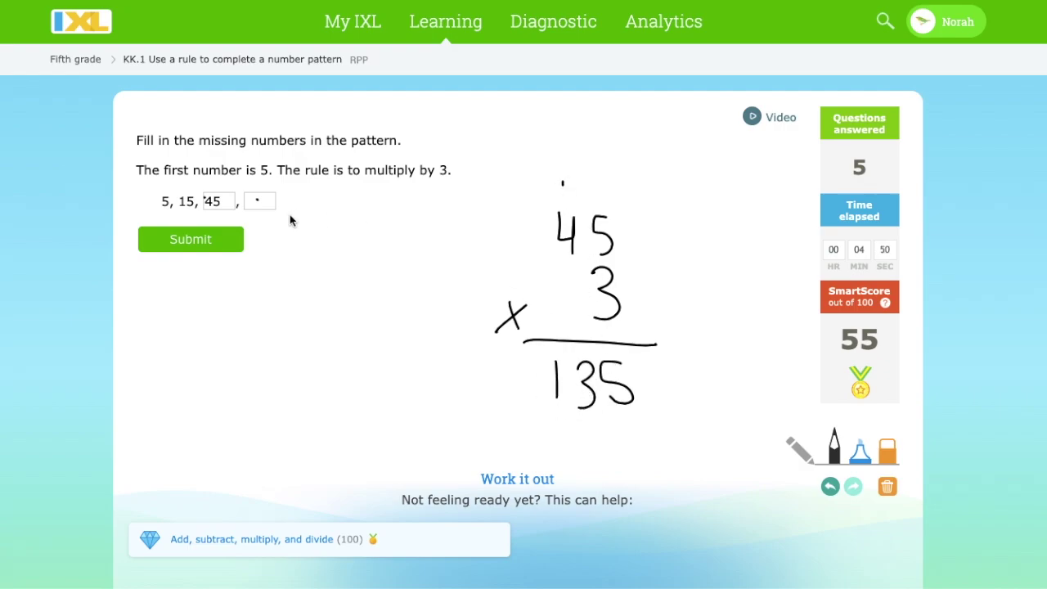
Enter 135 in the second blank and submit the pattern
click(261, 201)
text(135)
key(Return)
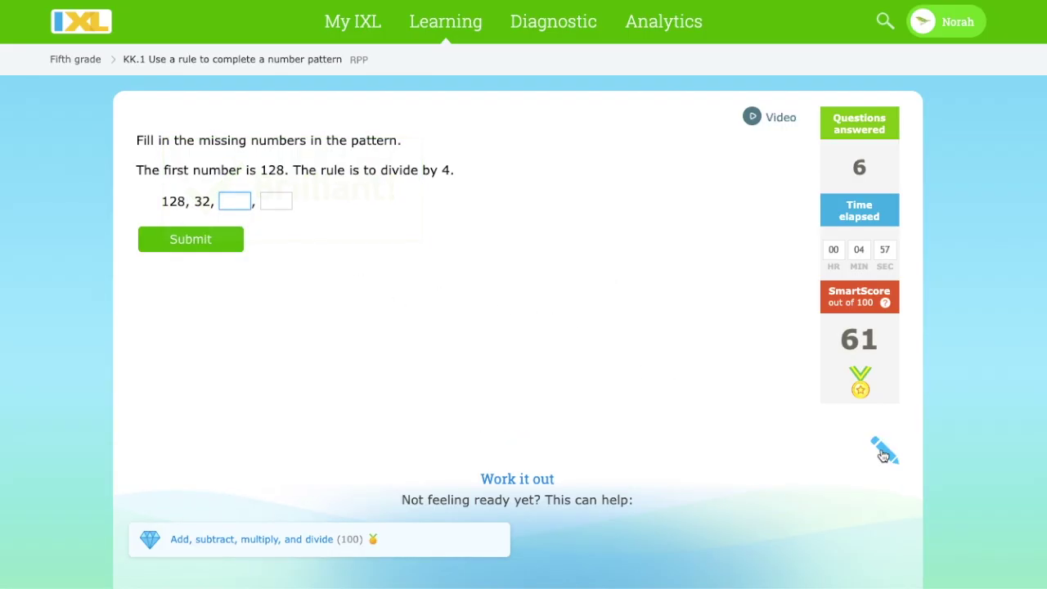
Answer the divide-by-4 pattern with 8 and 2
click(876, 453)
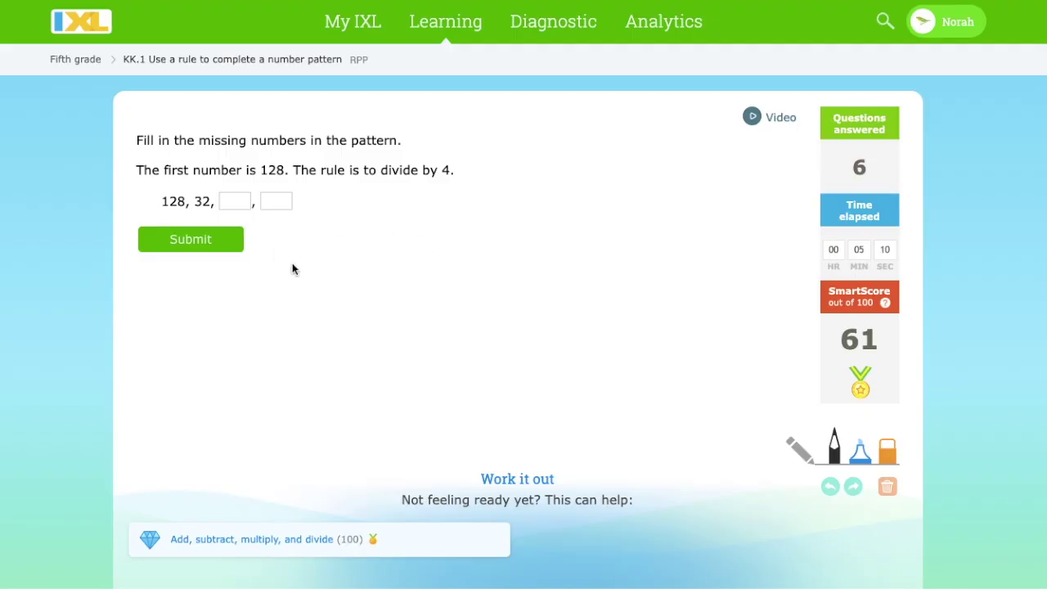
click(248, 201)
text(8)
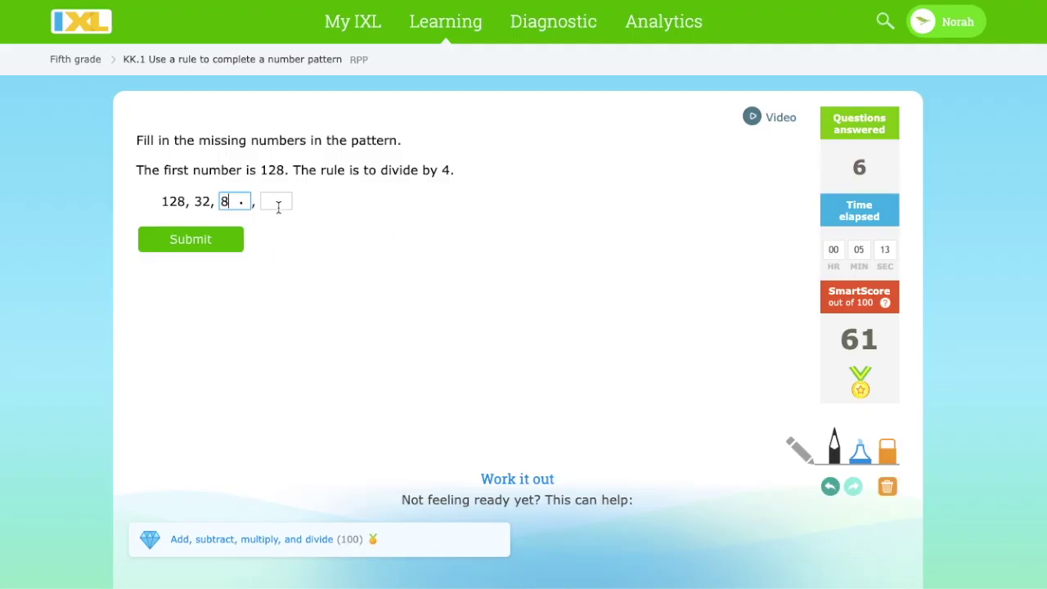
click(278, 203)
text(2)
key(Return)
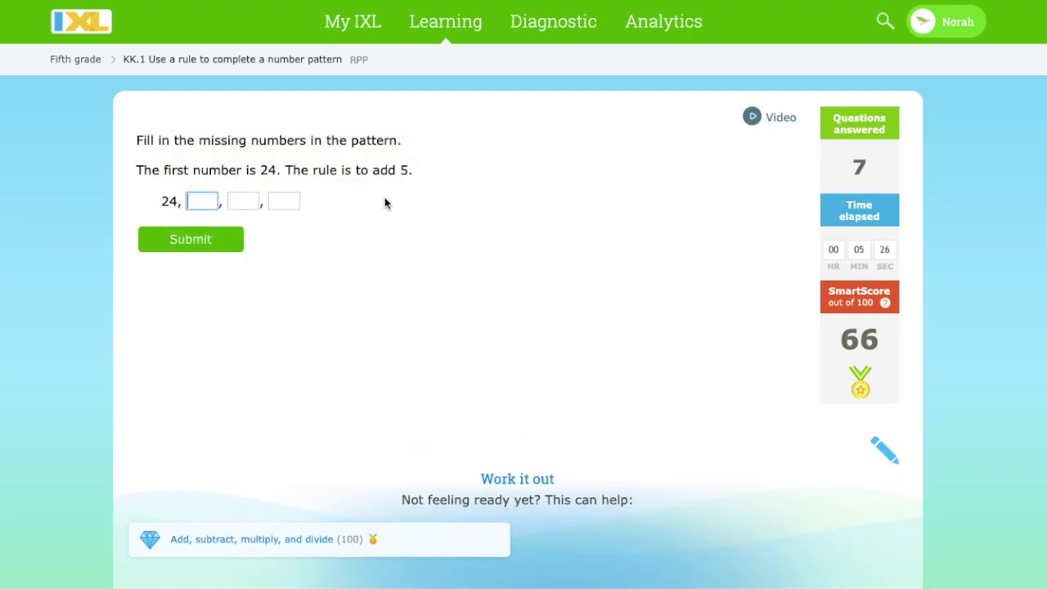
Complete the add-5 pattern with 29, 34 and 39 and submit
text(9)
click(238, 200)
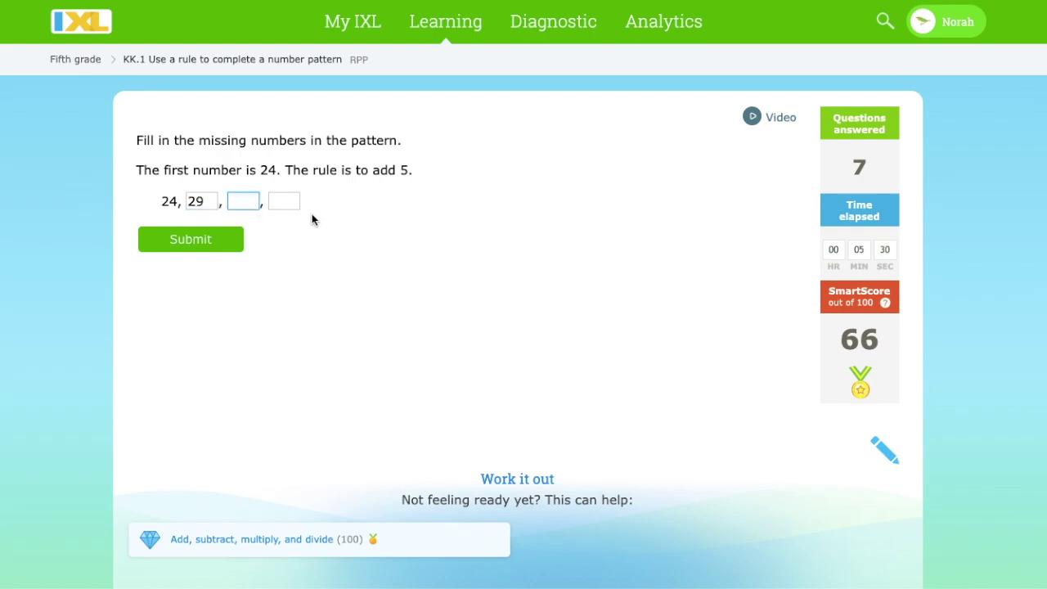
text(34)
click(287, 205)
text(39)
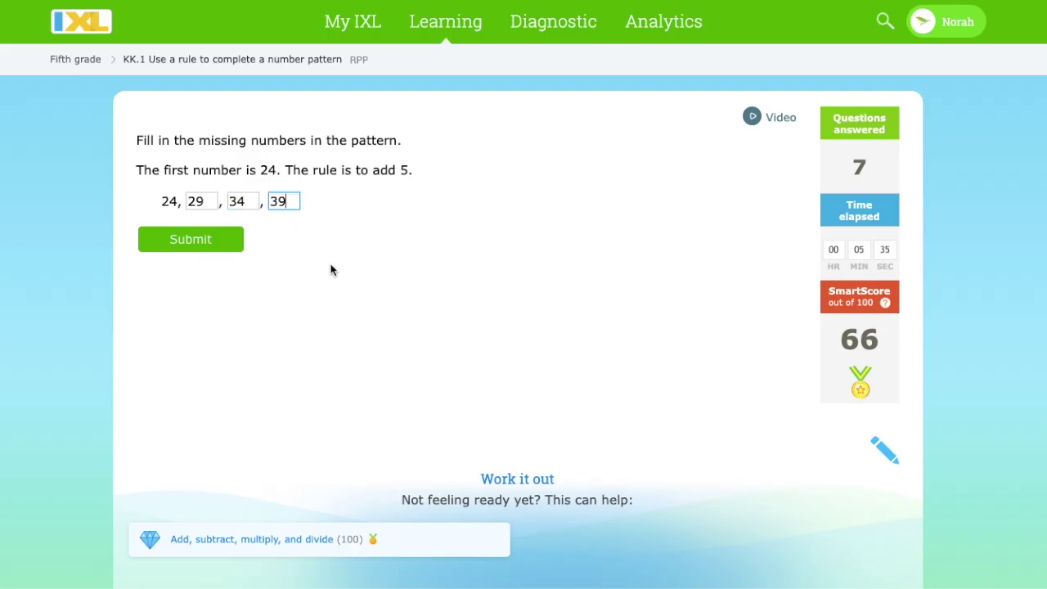
key(Return)
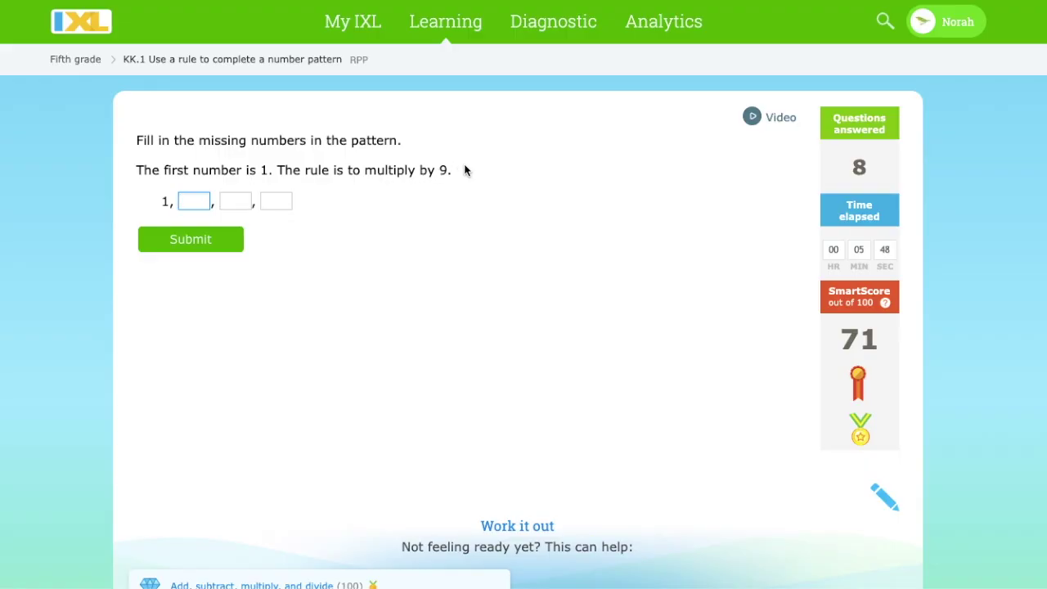
Enter 9 and 81 in the multiply-by-9 pattern's first two blanks
text(9)
click(234, 201)
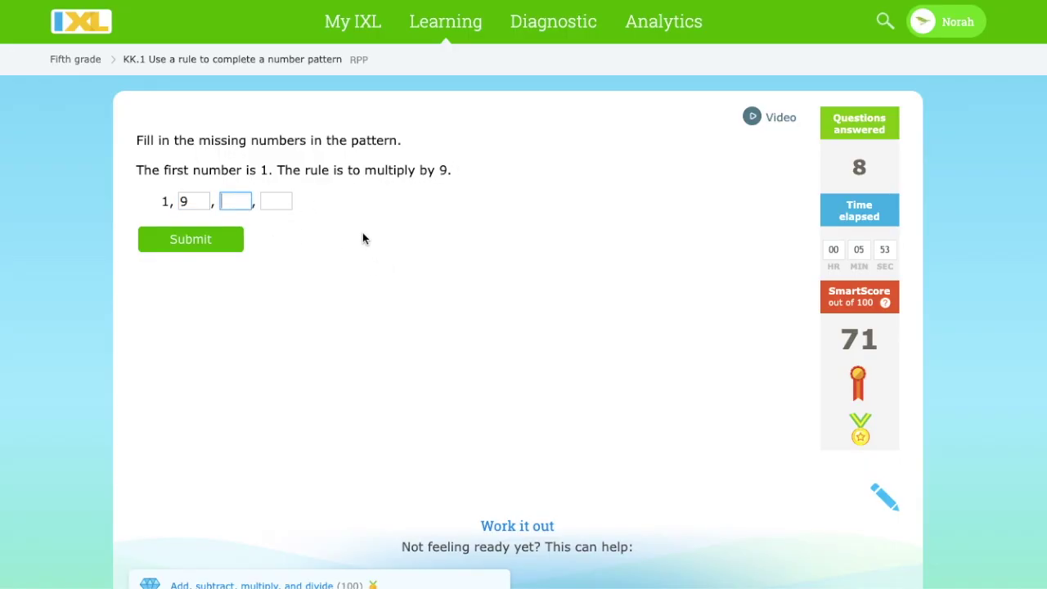
text(81)
Work out 81 × 9 = 729 on the scratchpad
click(884, 495)
mouse_move(544, 232)
mouse_down()
mouse_move(554, 276)
mouse_move(549, 237)
mouse_move(578, 278)
mouse_move(584, 357)
mouse_up()
drag(509, 371, 620, 365)
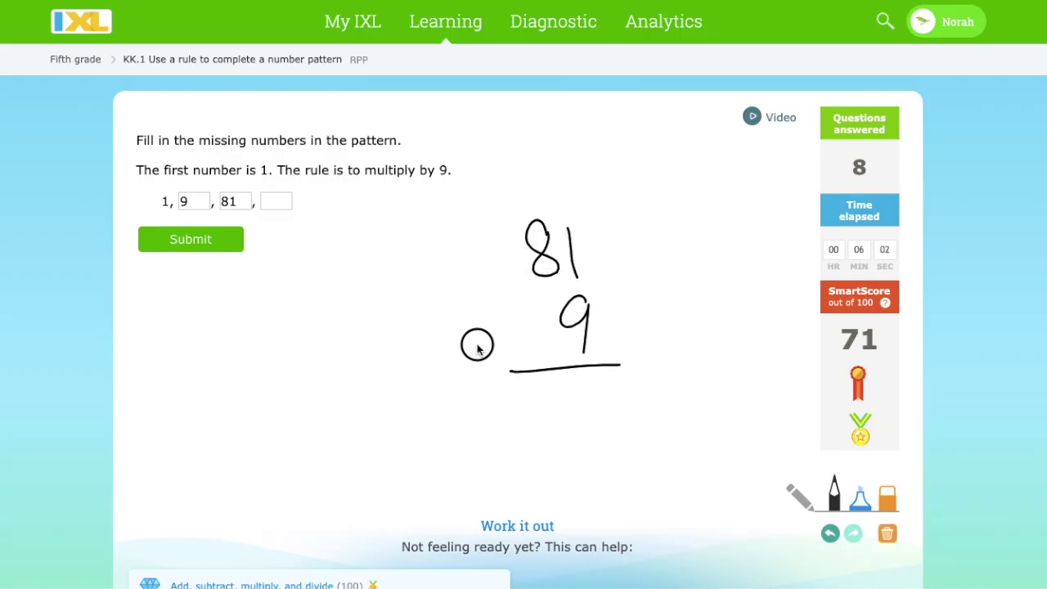
mouse_move(475, 337)
mouse_down()
mouse_move(488, 362)
mouse_move(494, 330)
mouse_up()
mouse_move(601, 370)
mouse_down()
mouse_move(591, 399)
mouse_move(603, 390)
mouse_move(599, 419)
mouse_up()
mouse_move(510, 383)
mouse_down()
mouse_move(535, 409)
mouse_move(573, 405)
mouse_move(583, 419)
mouse_up()
Enter 729 in the third blank and submit the pattern
click(282, 199)
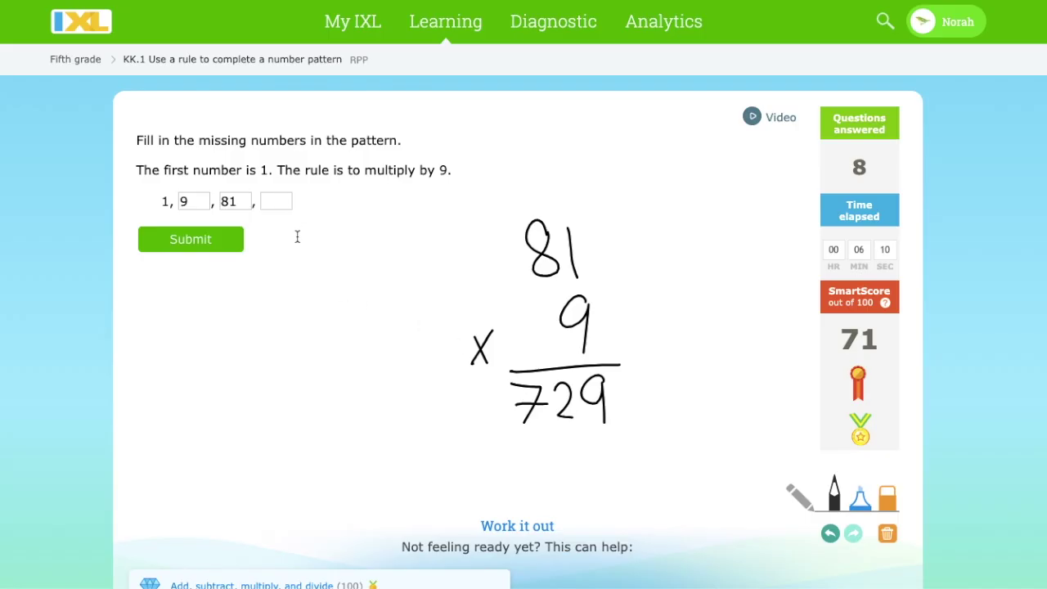
text(729)
key(Return)
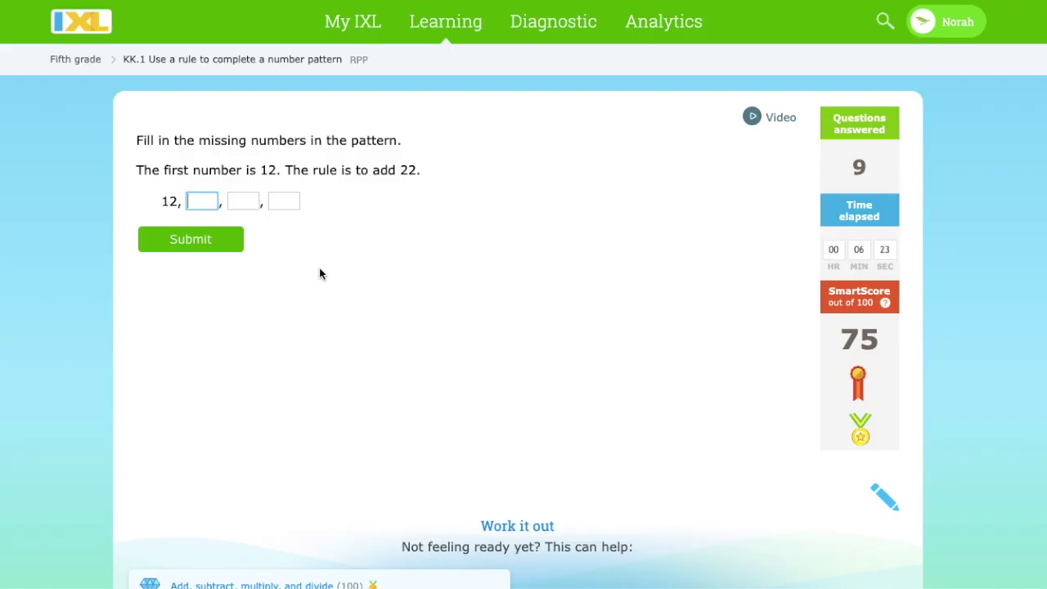
Fill the add-22 pattern after 12 with 34, 56 and 78 and submit
text(34)
click(243, 203)
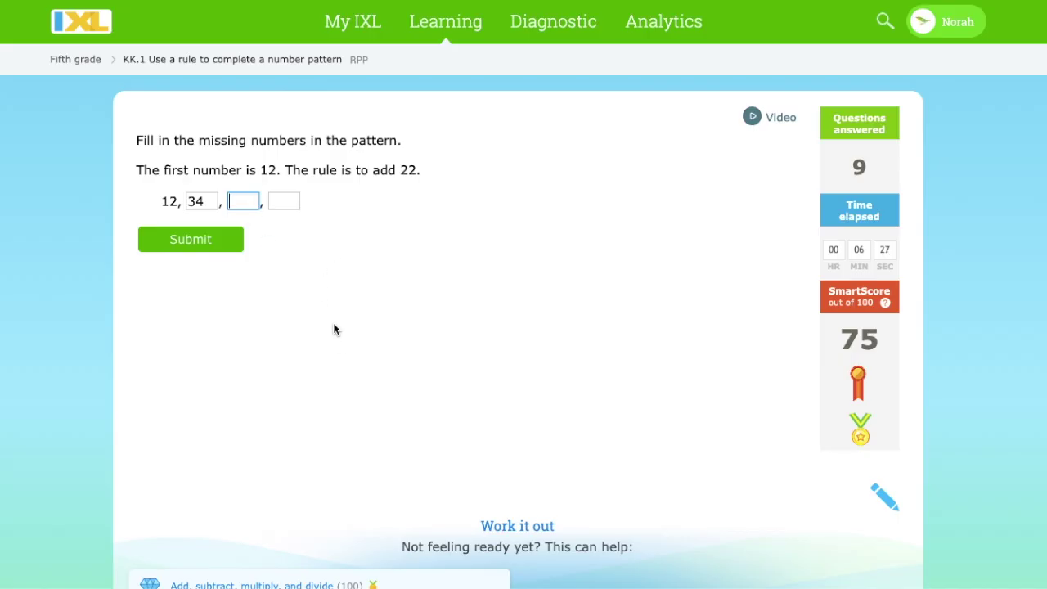
text(56)
click(292, 202)
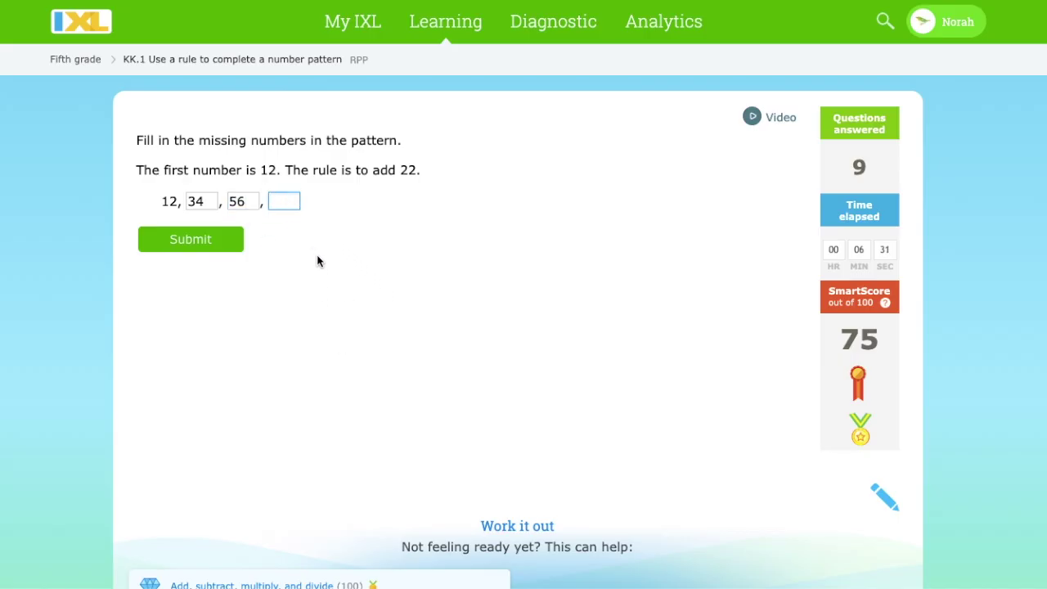
text(78)
click(201, 245)
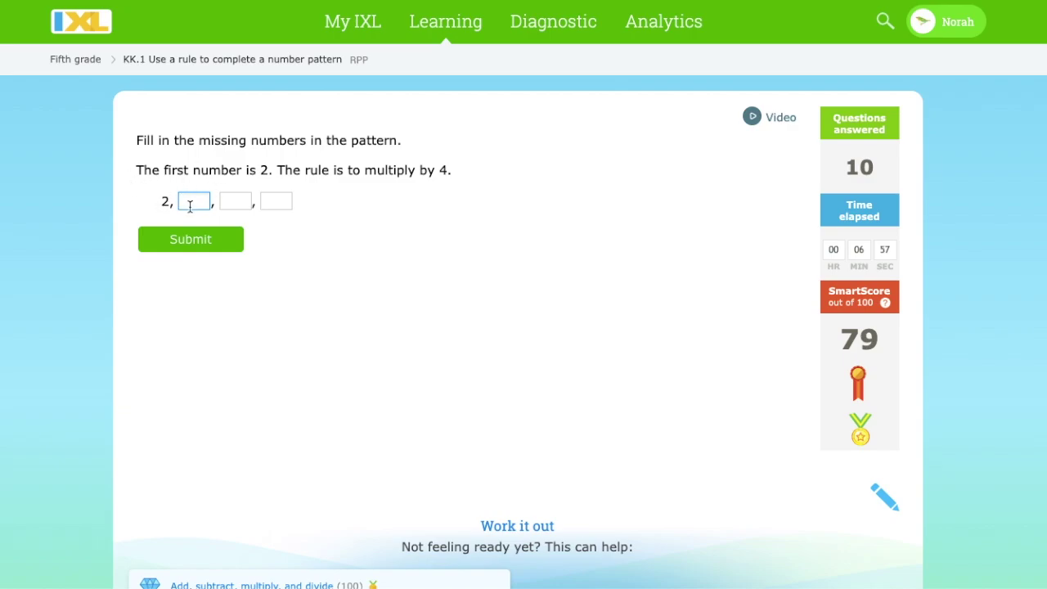
Enter 8 and 32 in the multiply-by-4 pattern's first two blanks
text(8)
click(236, 206)
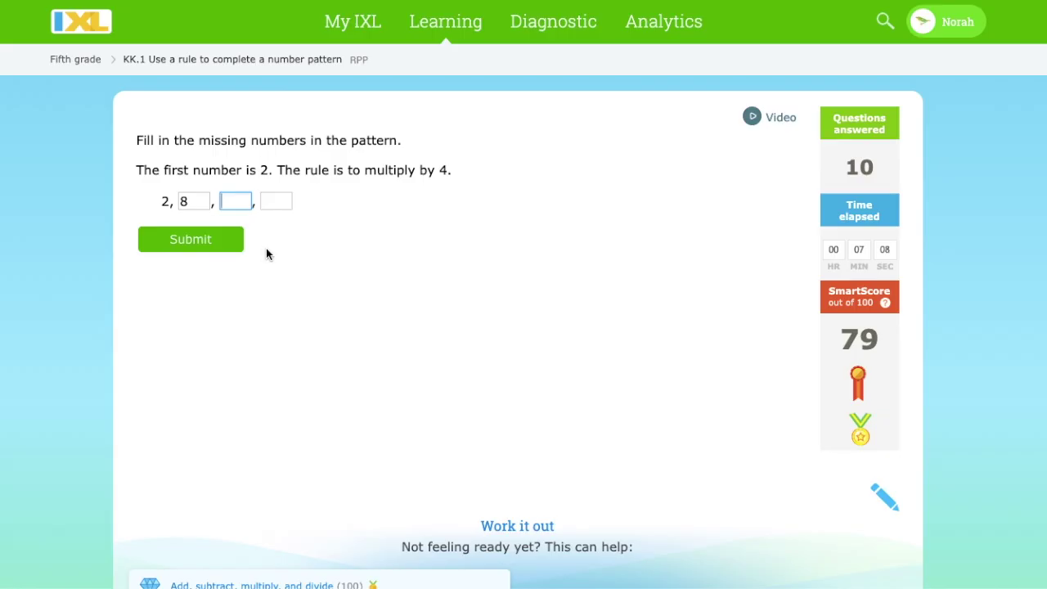
text(32)
click(267, 203)
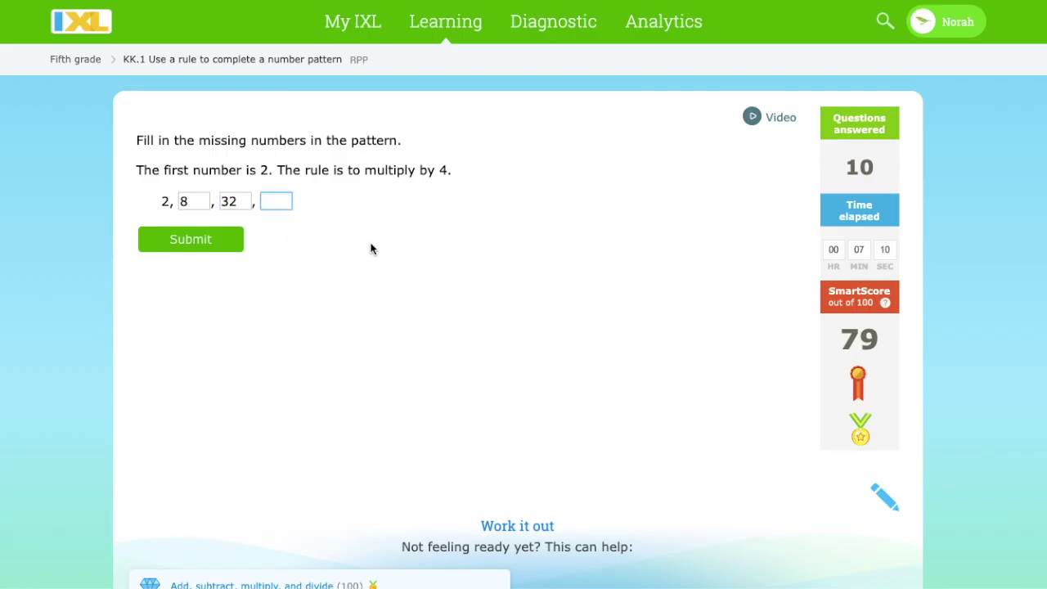
Work out 32 × 4 = 128 on the scratchpad
click(892, 506)
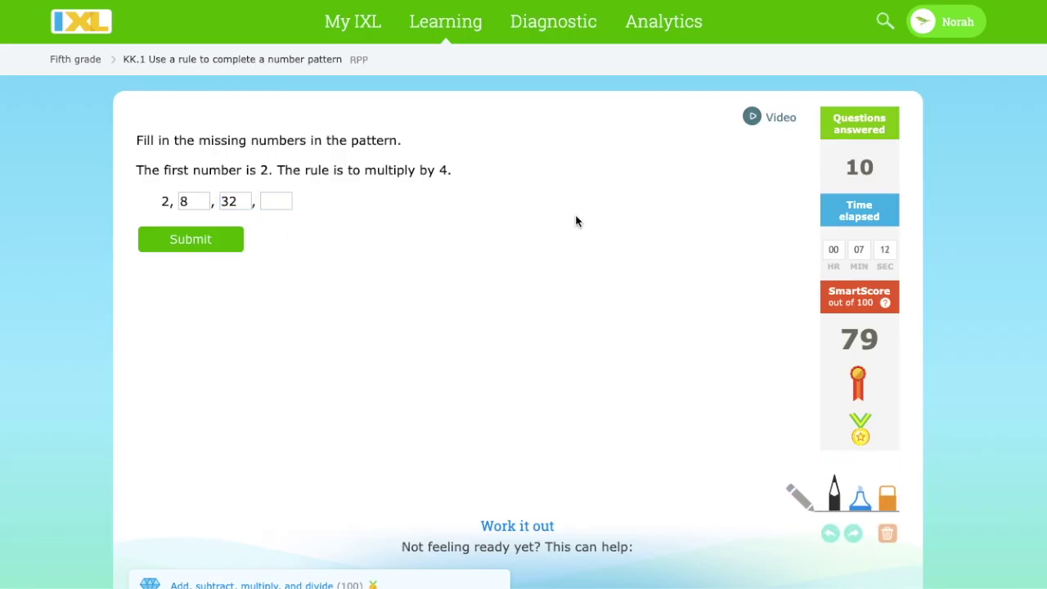
drag(508, 250, 532, 278)
mouse_move(560, 246)
mouse_down()
mouse_move(573, 271)
mouse_move(600, 279)
mouse_move(590, 339)
mouse_up()
drag(487, 364, 615, 358)
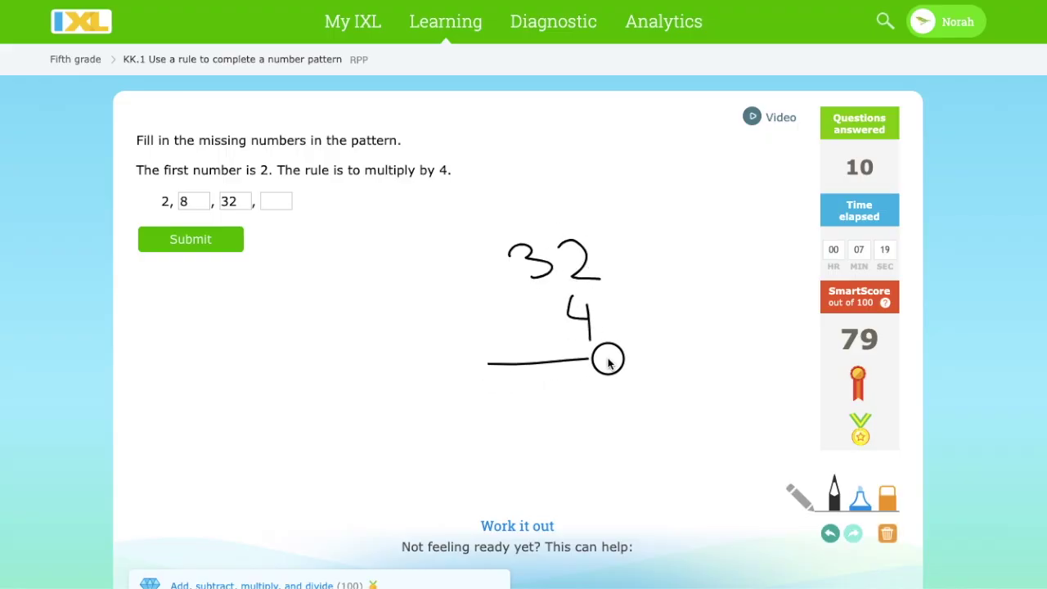
drag(478, 322, 475, 343)
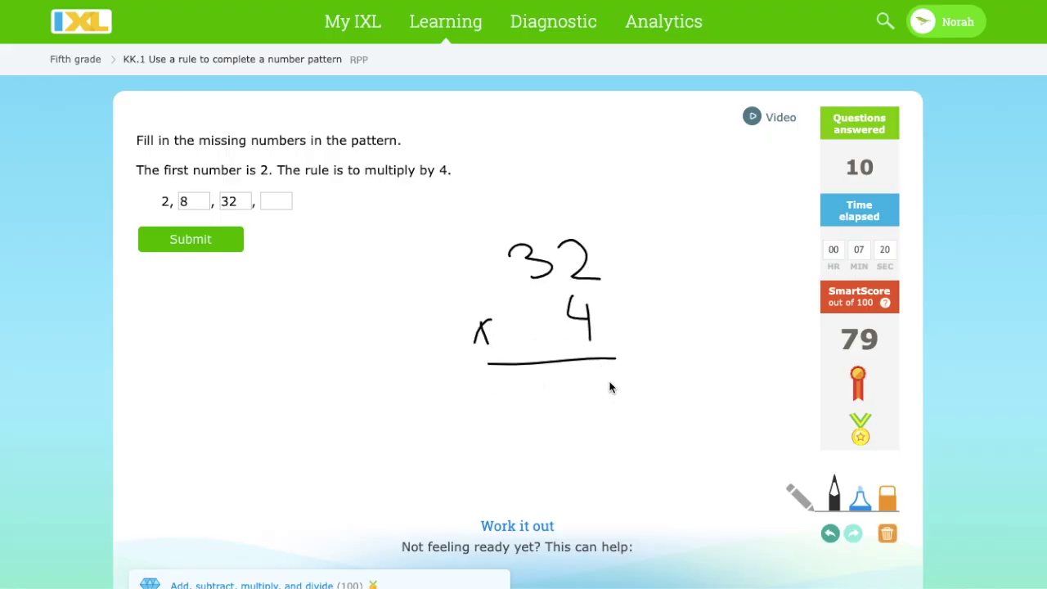
mouse_move(610, 387)
mouse_down()
mouse_move(603, 409)
mouse_move(609, 382)
mouse_up()
mouse_move(513, 379)
mouse_down()
mouse_move(514, 409)
mouse_move(561, 404)
mouse_up()
Enter 128 in the last blank and submit the pattern
click(282, 204)
text(128)
key(Return)
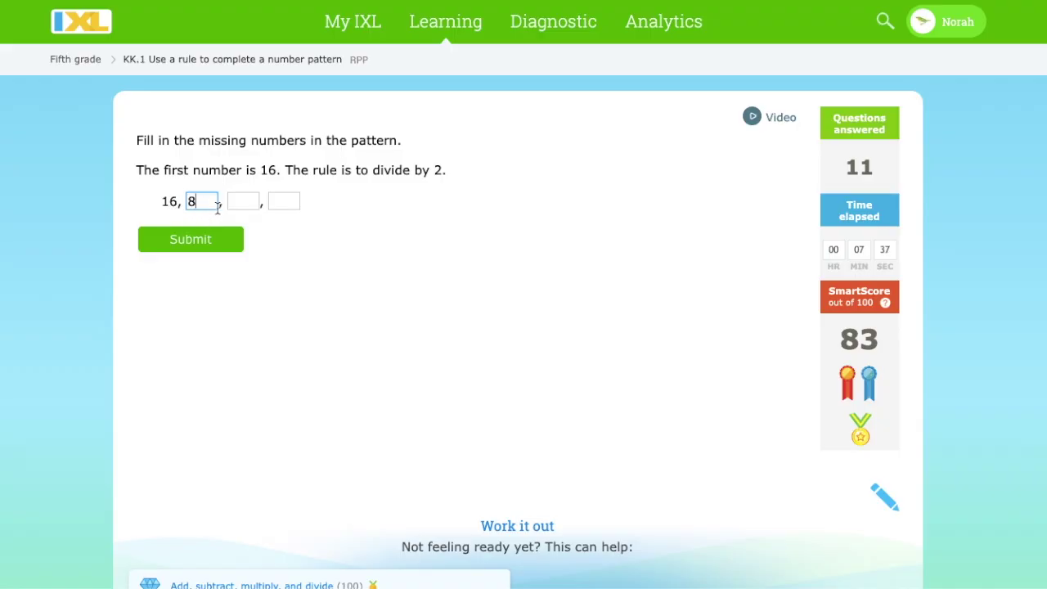
Finish the divide-by-2 pattern from 16 with 4 and 2 and submit
click(245, 207)
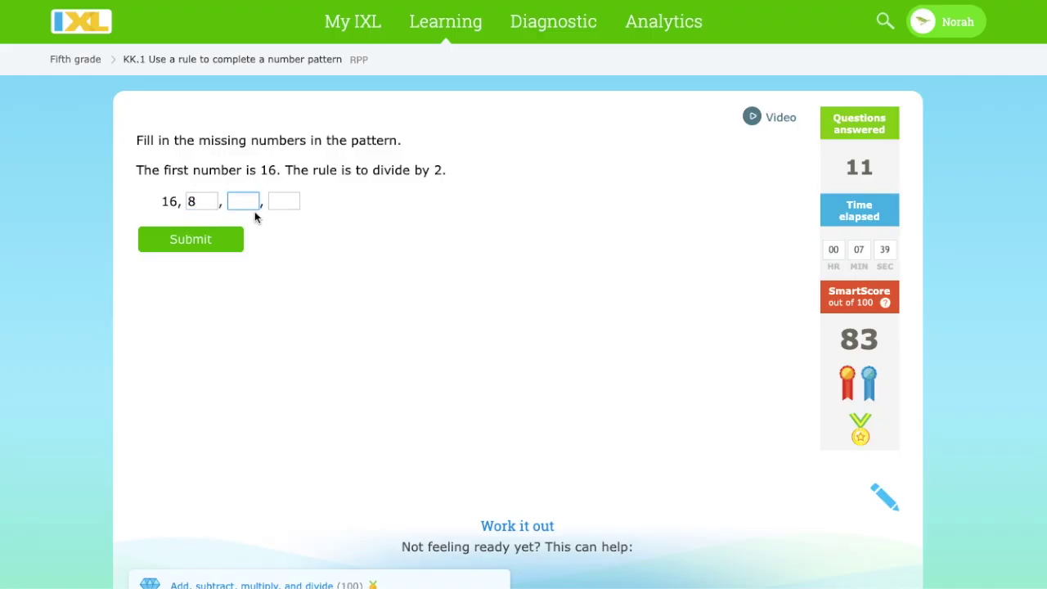
text(4)
click(282, 210)
text(2)
key(Return)
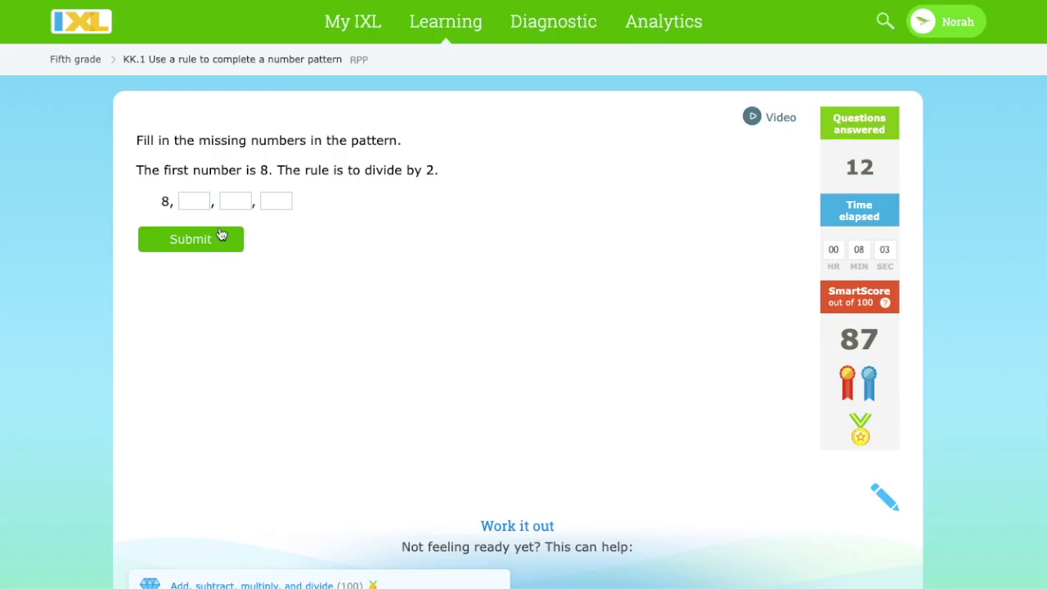
Answer the divide-by-2 pattern from 8 with 4, 2 and 1
click(193, 202)
text(4)
click(240, 202)
text(2)
click(276, 198)
text(1)
key(Return)
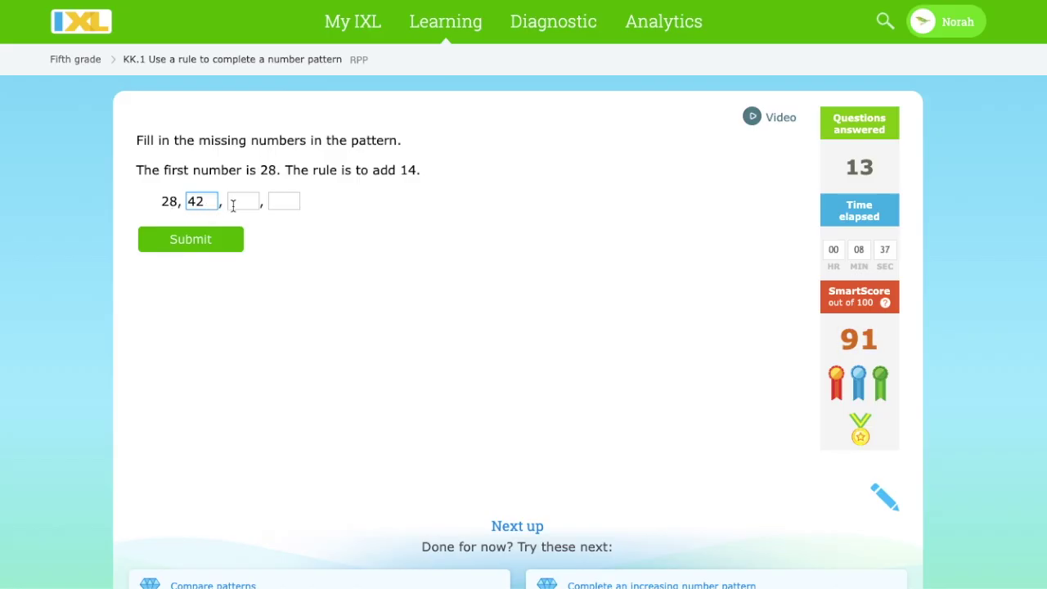
Add 56 and 70 after 42 in the add-14 pattern and submit
click(233, 206)
text(56)
click(286, 203)
text(70)
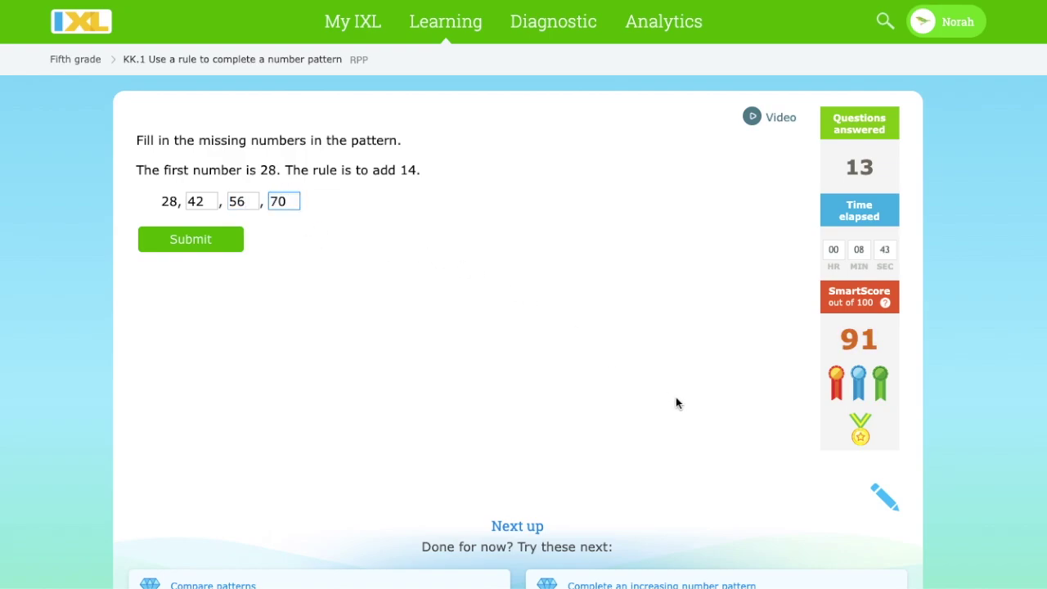
click(210, 246)
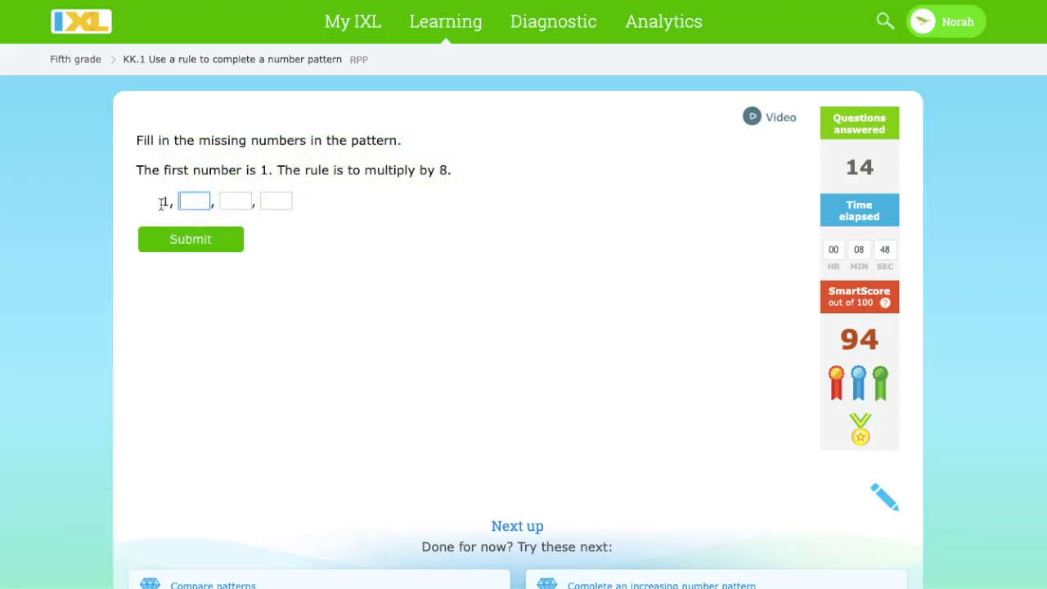
Enter 8 and 64 in the multiply-by-8 pattern's first two blanks
double_click(161, 203)
click(190, 201)
text(8)
click(236, 201)
text(64)
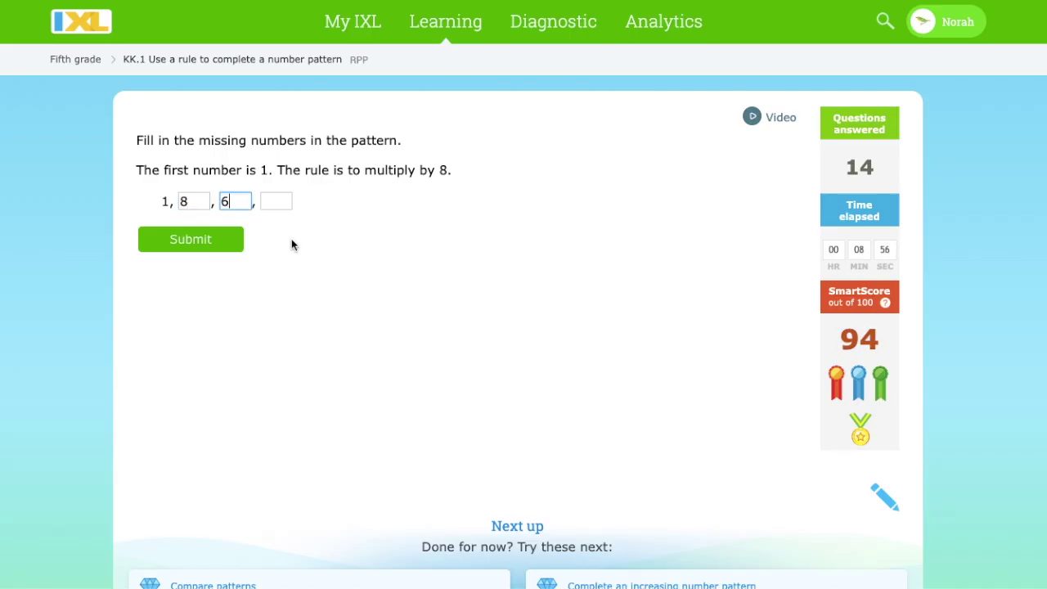
click(275, 201)
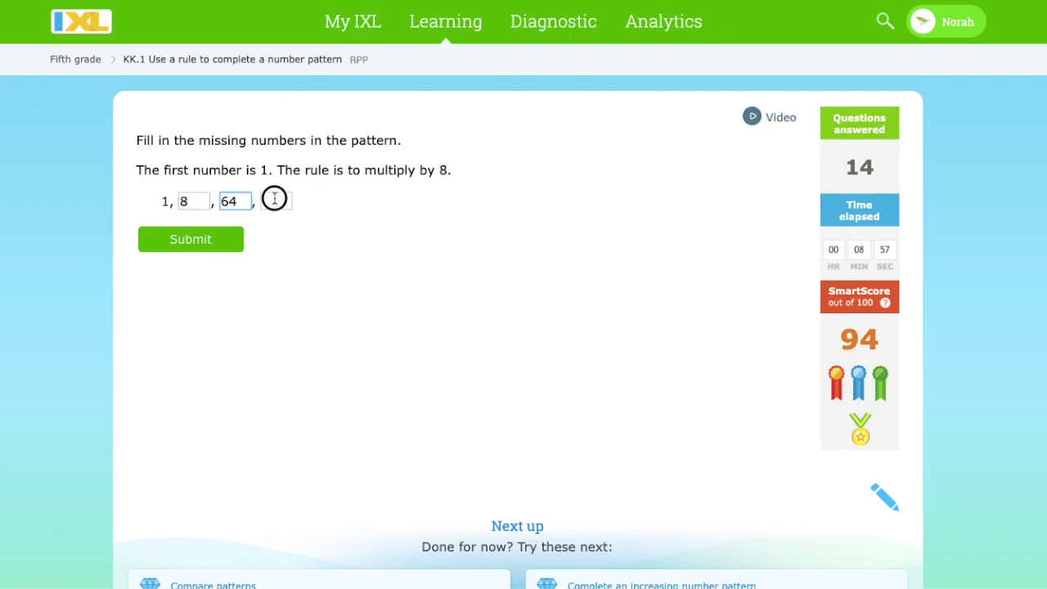
Work out 64 × 8 = 512 on the scratchpad, fixing one misdrawn digit
click(874, 494)
drag(583, 236, 585, 274)
drag(598, 240, 626, 260)
mouse_move(626, 239)
mouse_down()
mouse_move(609, 327)
mouse_move(630, 315)
mouse_move(622, 360)
mouse_move(524, 383)
mouse_up()
mouse_move(507, 338)
mouse_down()
mouse_move(524, 370)
mouse_move(524, 338)
mouse_up()
mouse_move(642, 385)
mouse_down()
mouse_move(634, 413)
mouse_move(652, 404)
mouse_up()
key(ctrl+z)
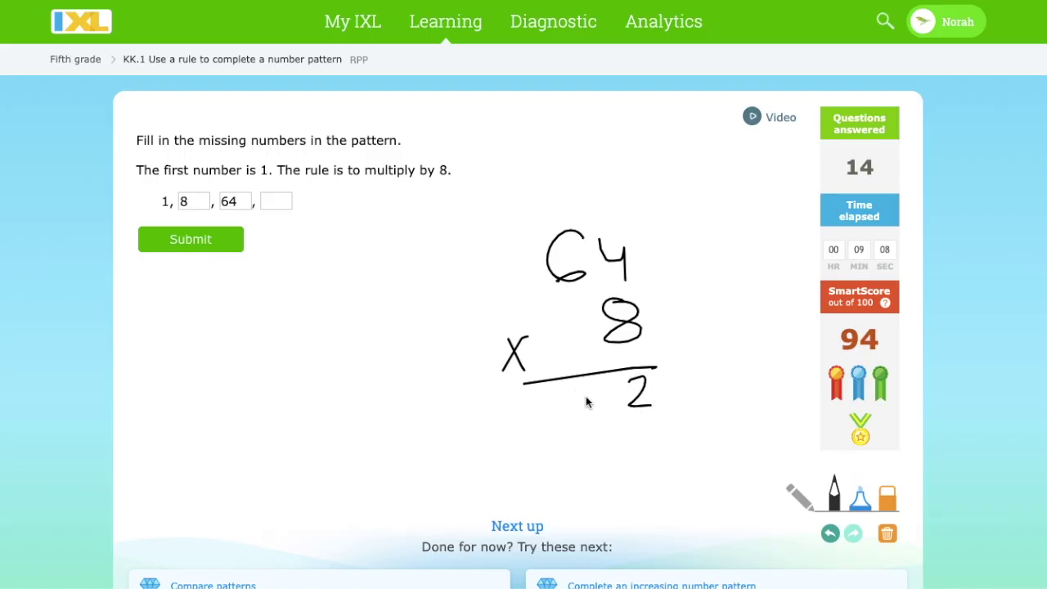
drag(550, 203, 551, 220)
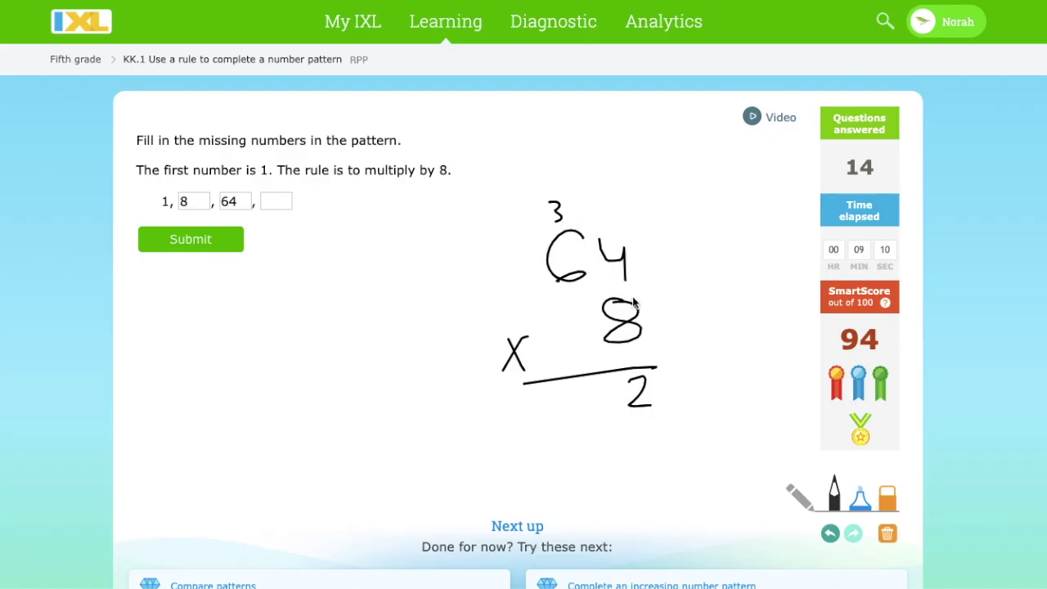
mouse_move(570, 394)
mouse_down()
mouse_move(568, 414)
mouse_move(601, 414)
mouse_up()
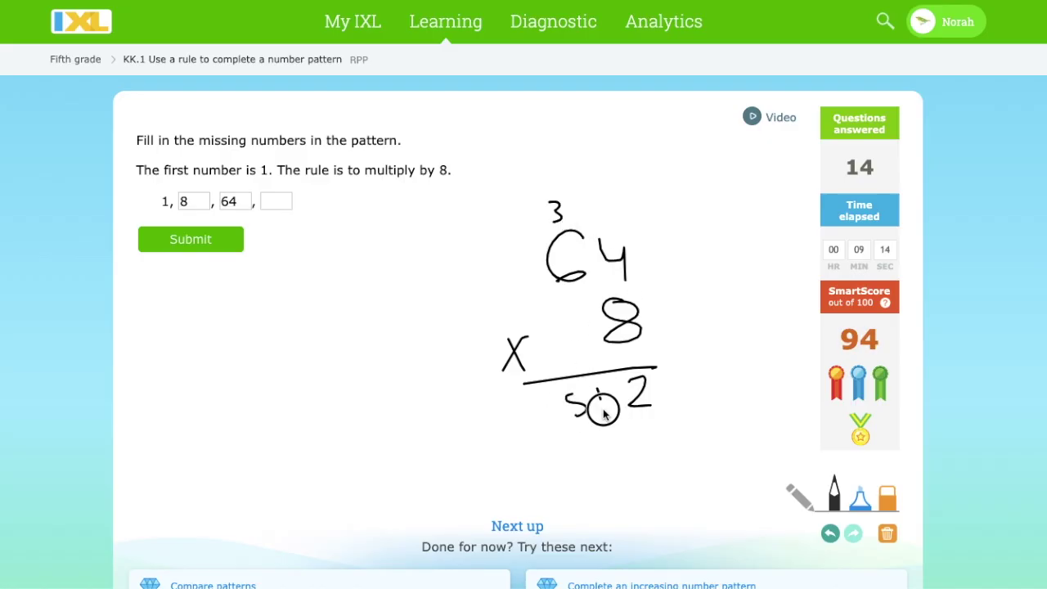
Enter 512 in the last blank and submit the pattern
click(280, 203)
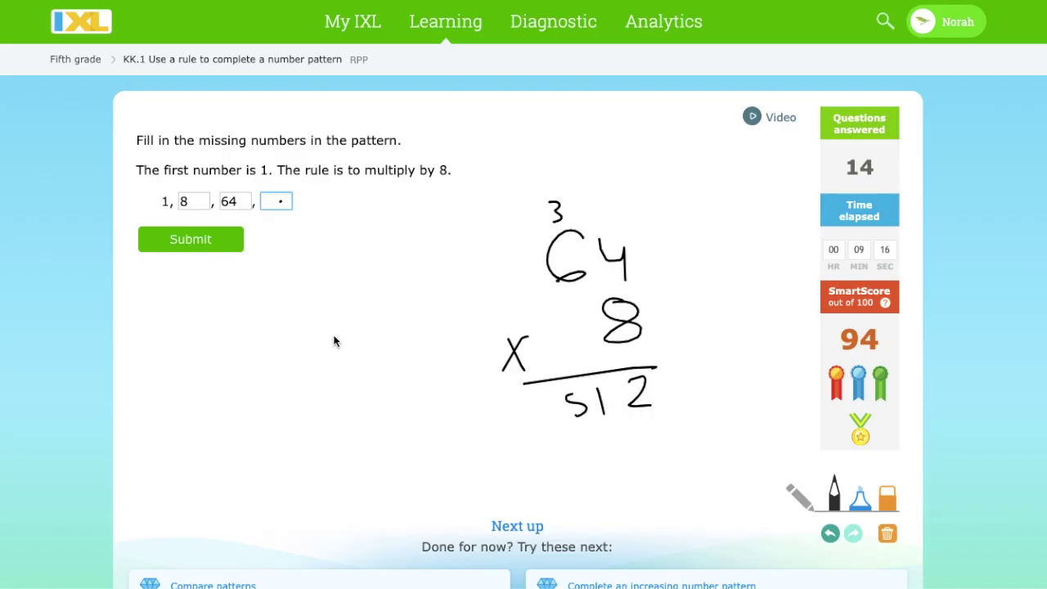
text(512)
key(Return)
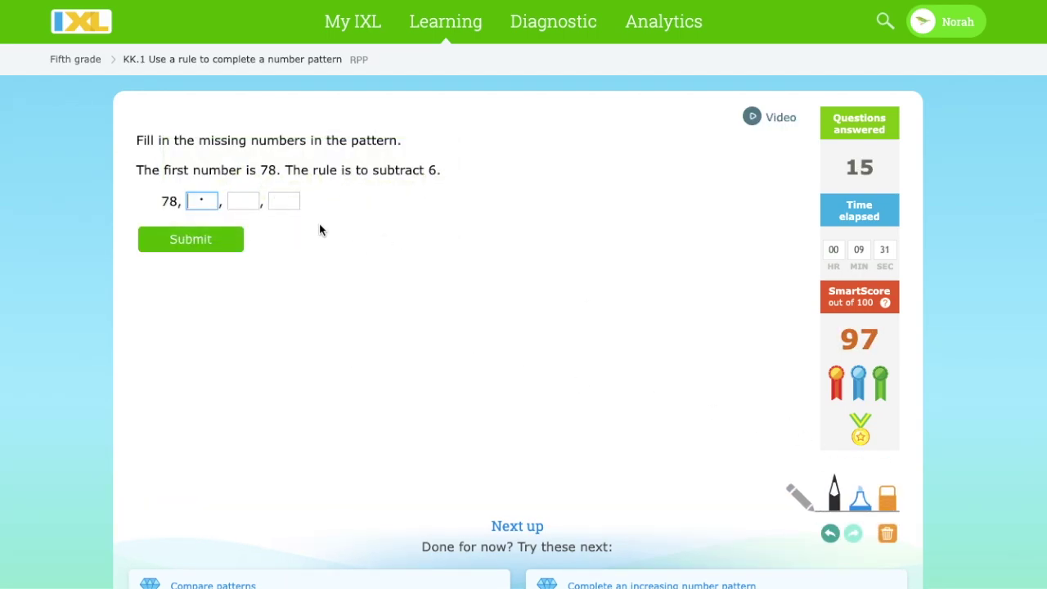
Fill in 72, 66 and 60 to continue the 78 minus-6 pattern and submit the answer
text(72)
click(254, 200)
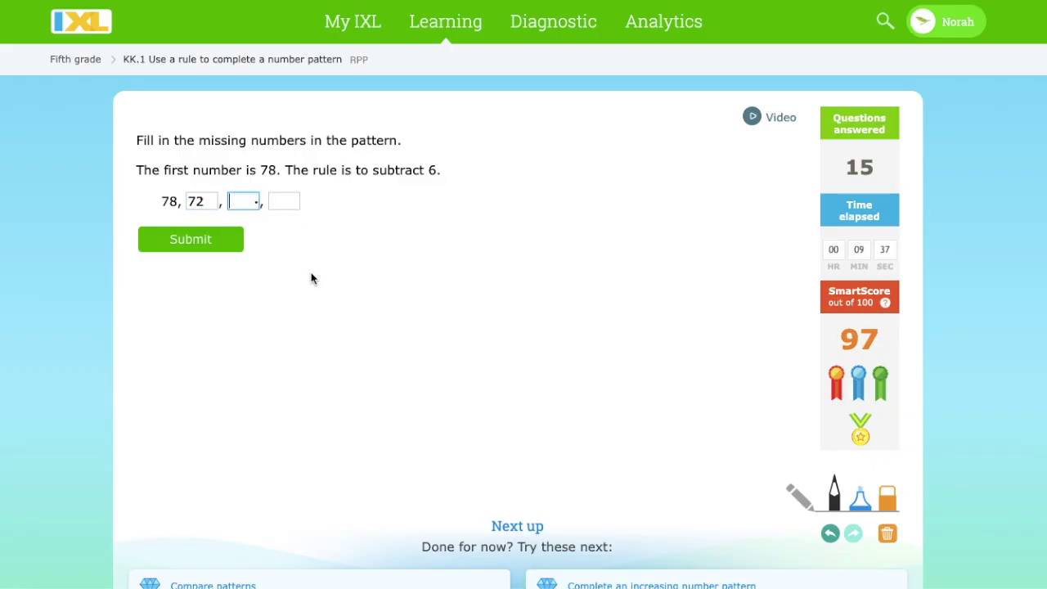
text(66)
click(282, 208)
text(60)
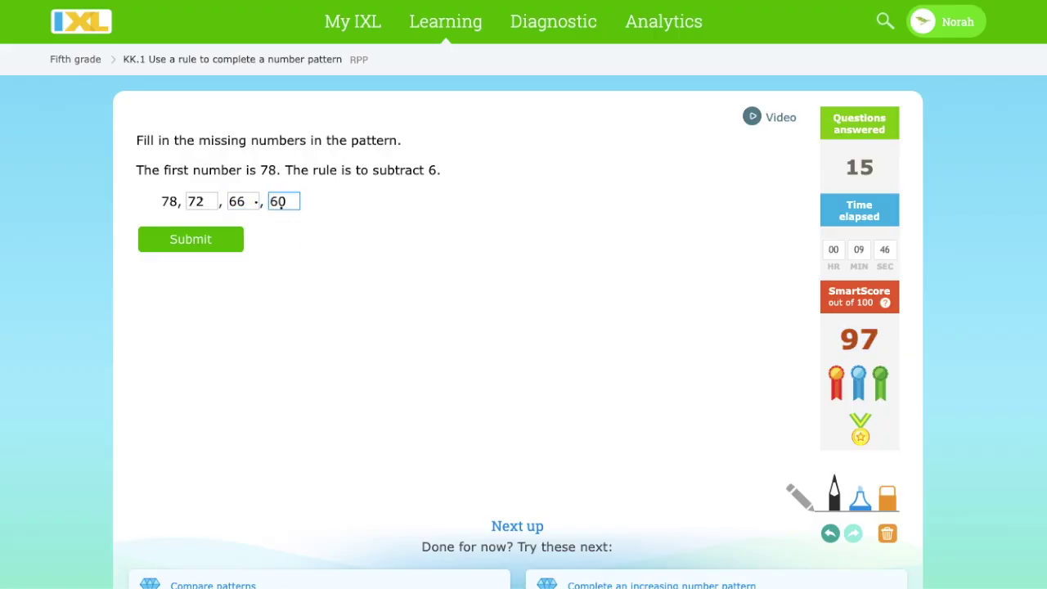
key(Return)
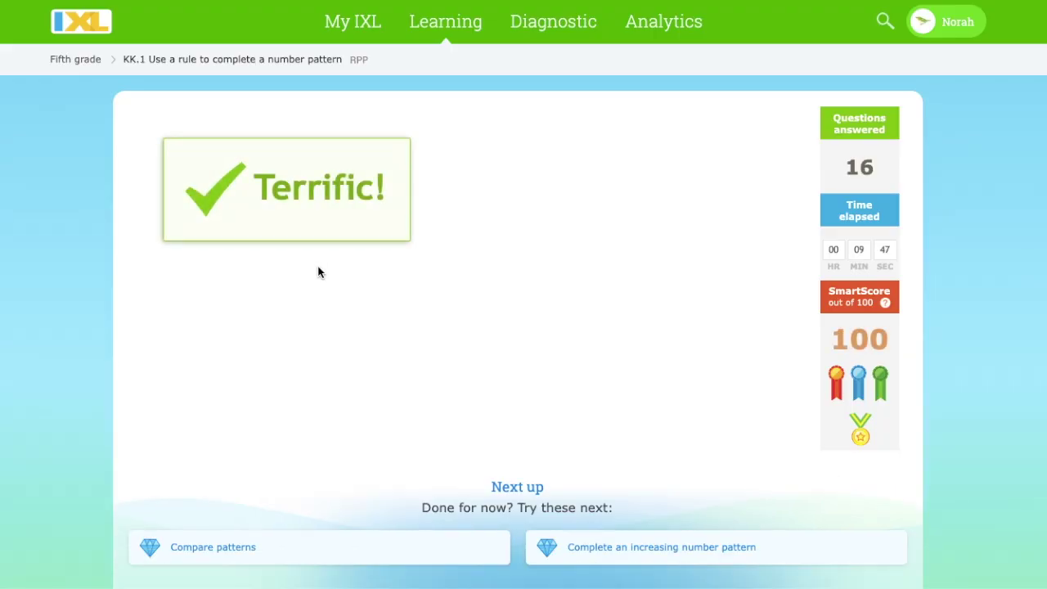